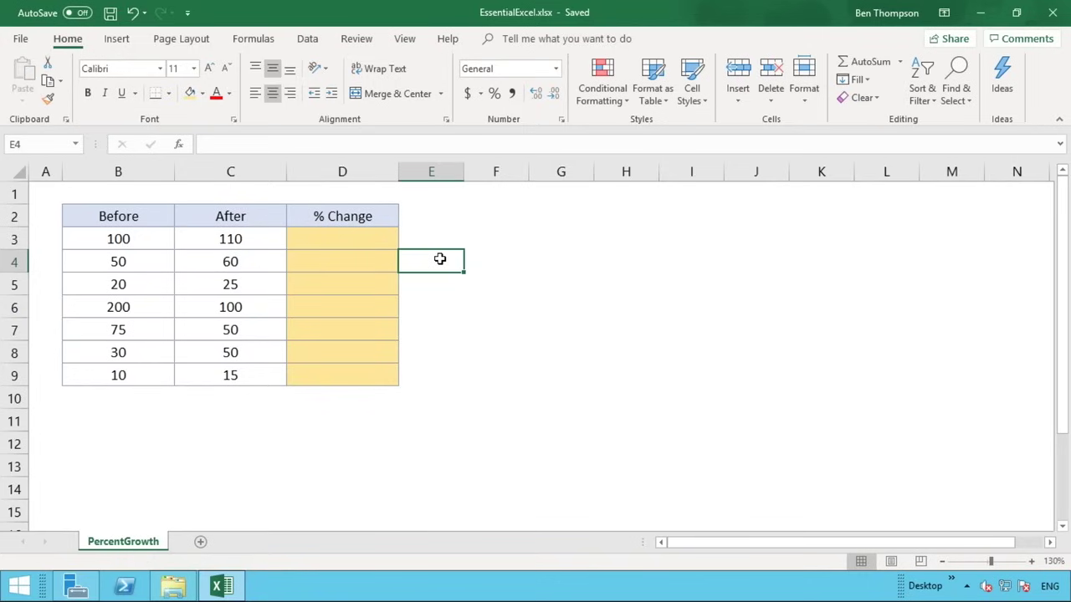
Step: Begin a formula with an equals sign in cell D3 of the % Change column
click(349, 239)
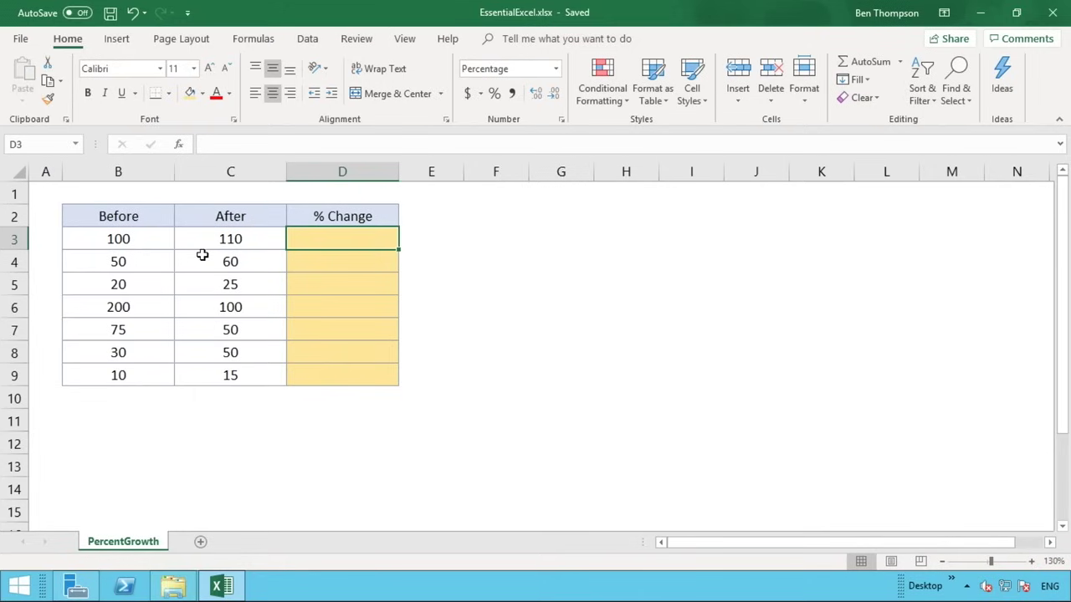
click(15, 240)
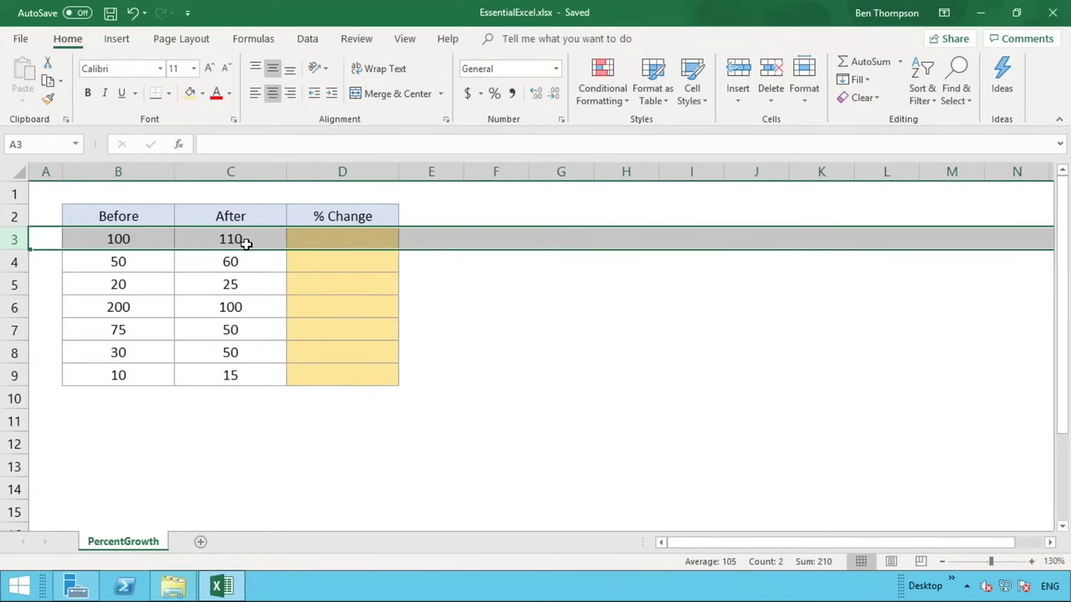
click(376, 241)
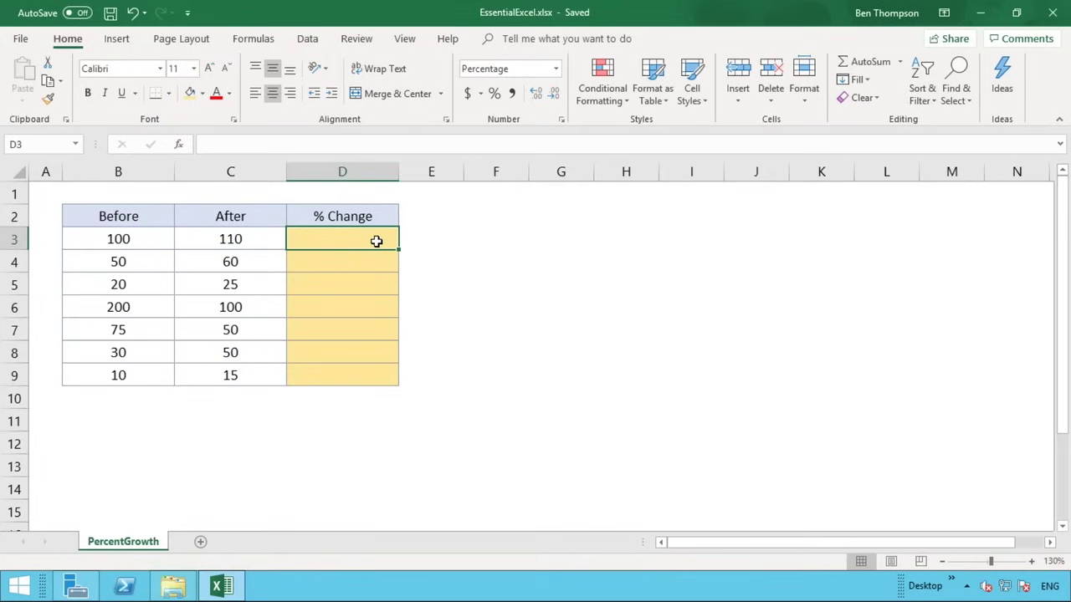
text(=)
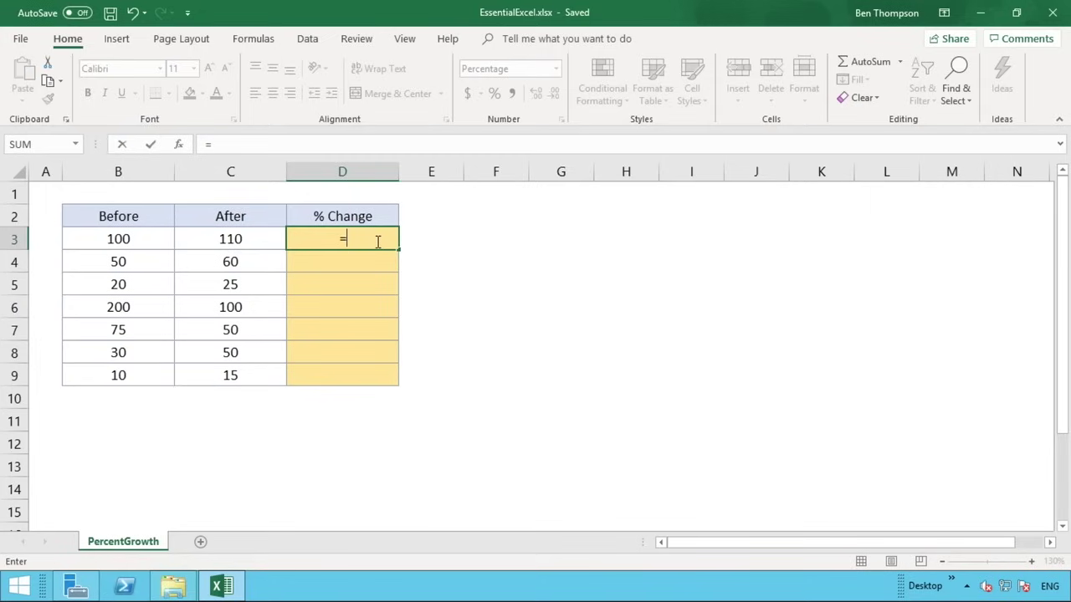
Step: Enter =C3-B3 in D3, then select the % Change range D3:D9
click(241, 239)
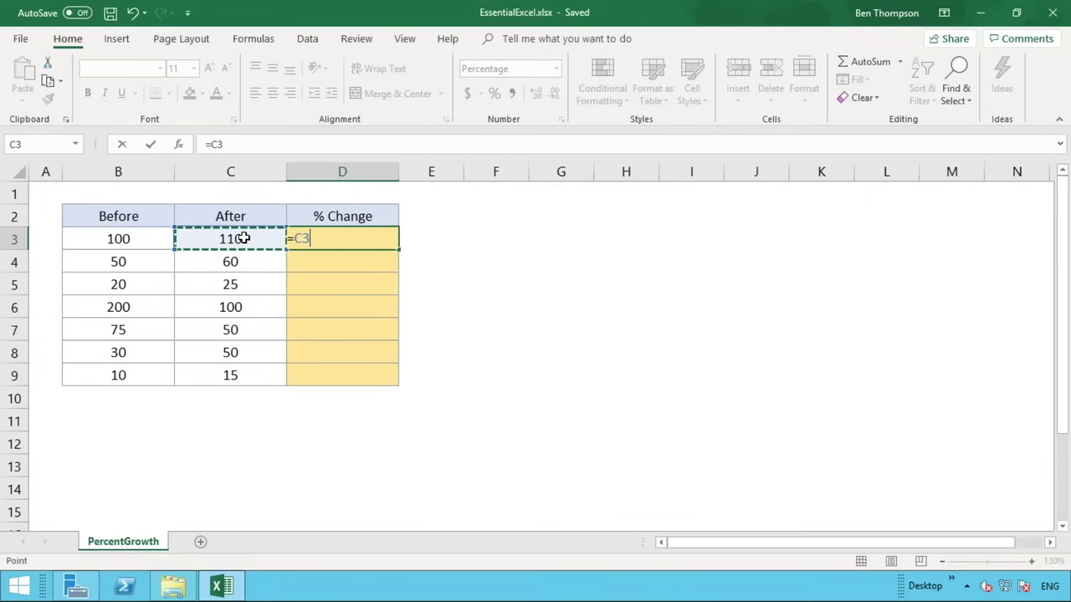
text(-)
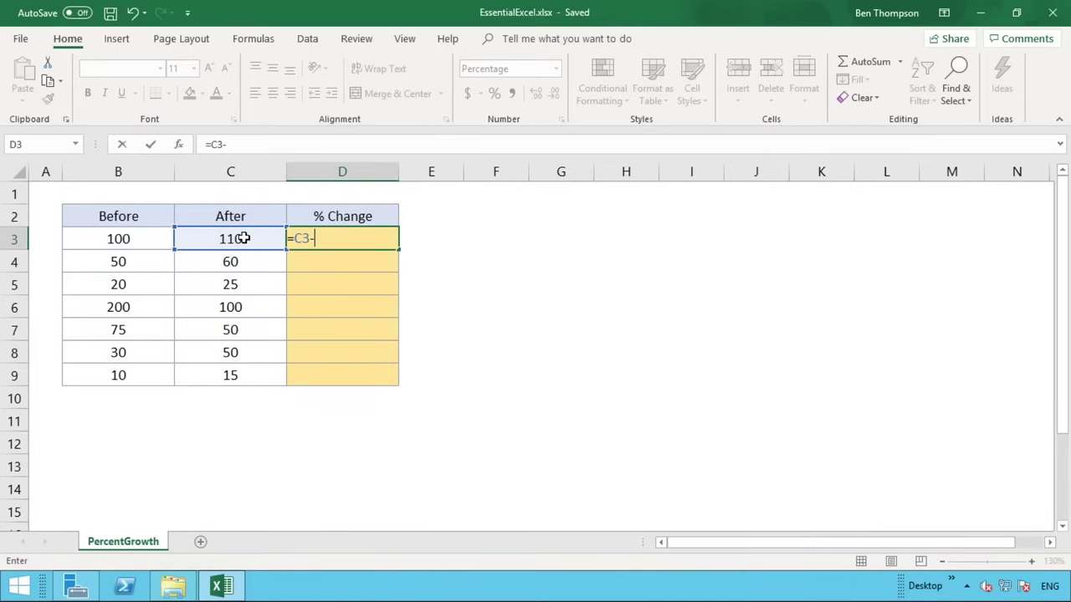
click(137, 242)
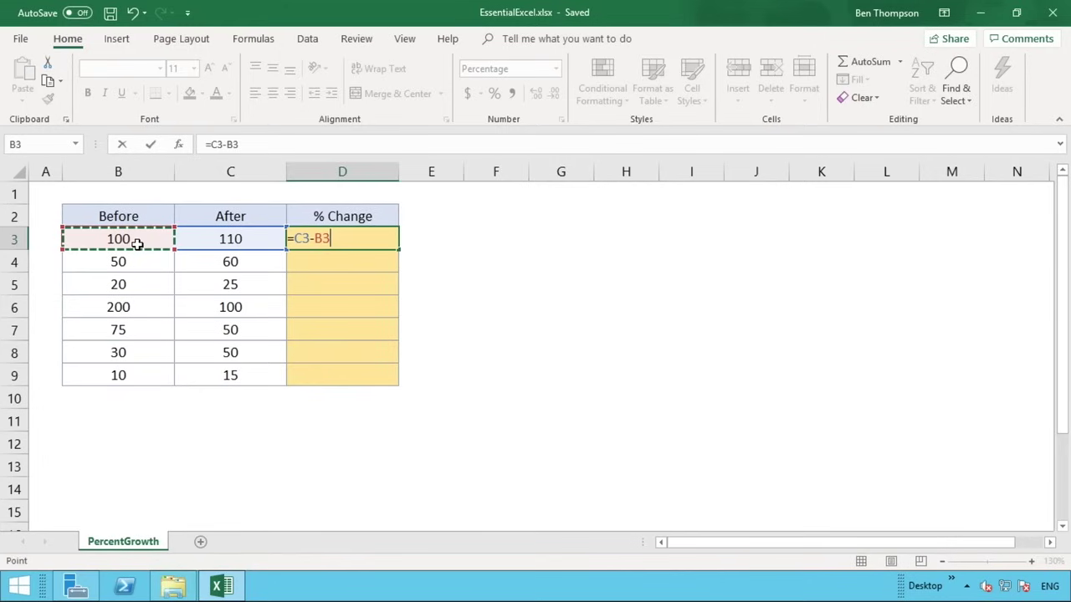
click(348, 236)
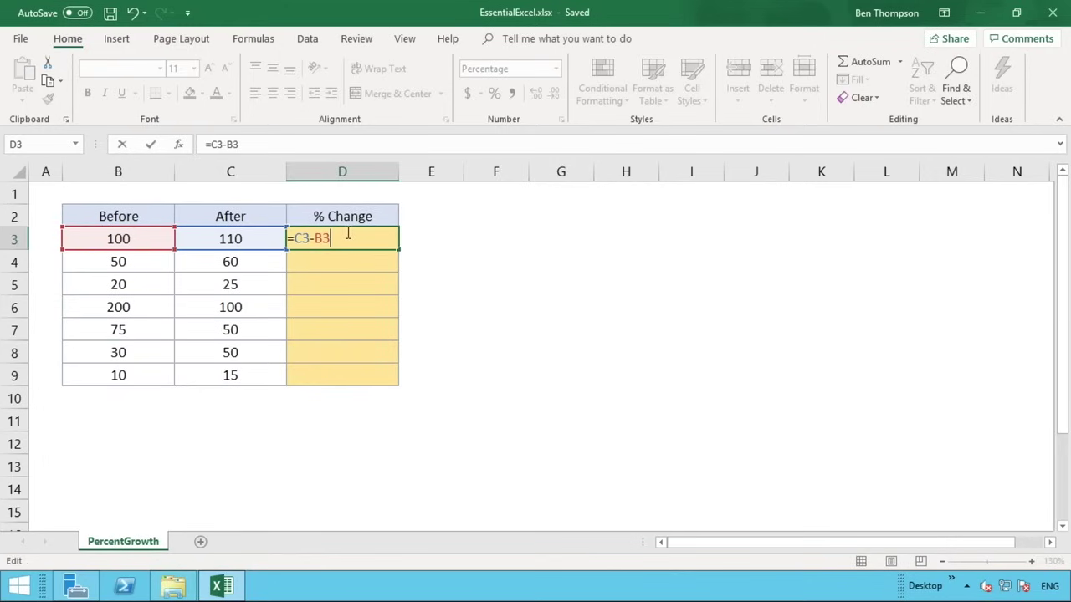
key(Return)
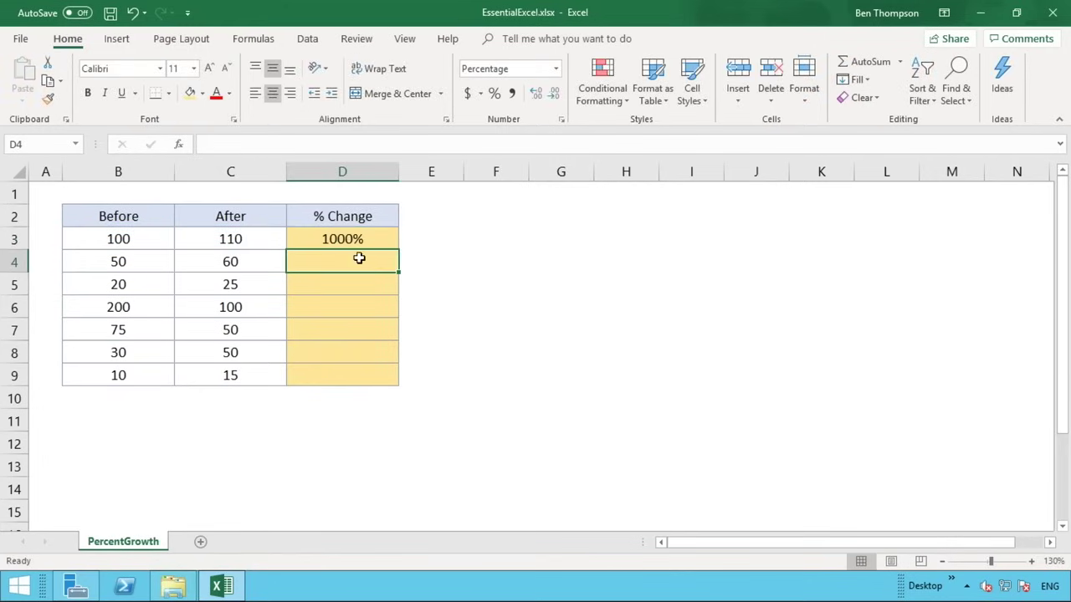
click(377, 239)
drag(376, 243, 378, 378)
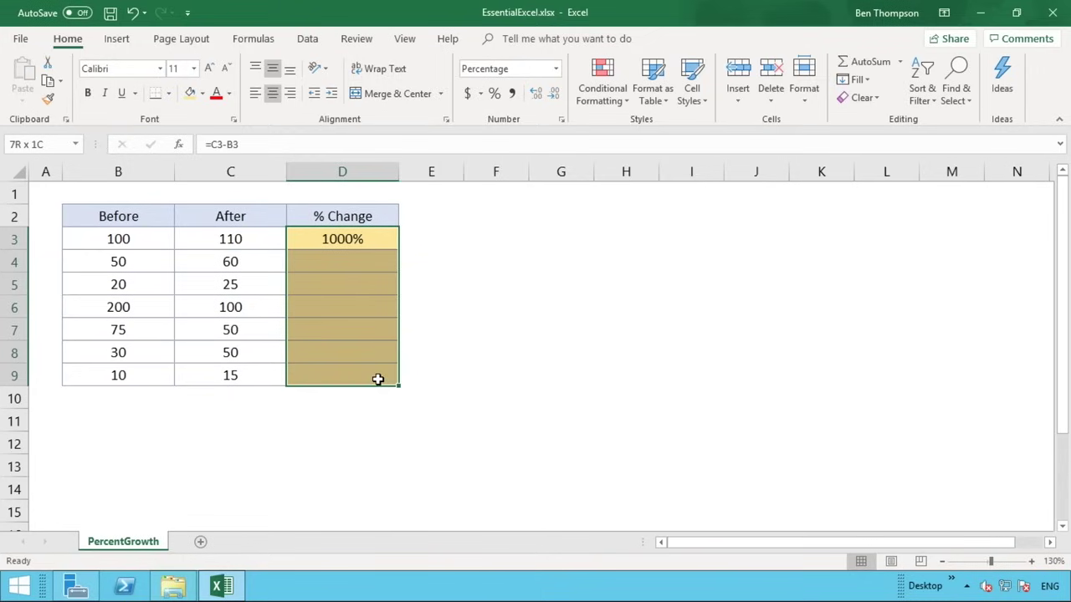
Step: Apply the General number format to D3:D9 so D3's difference reads 10
click(555, 70)
click(529, 100)
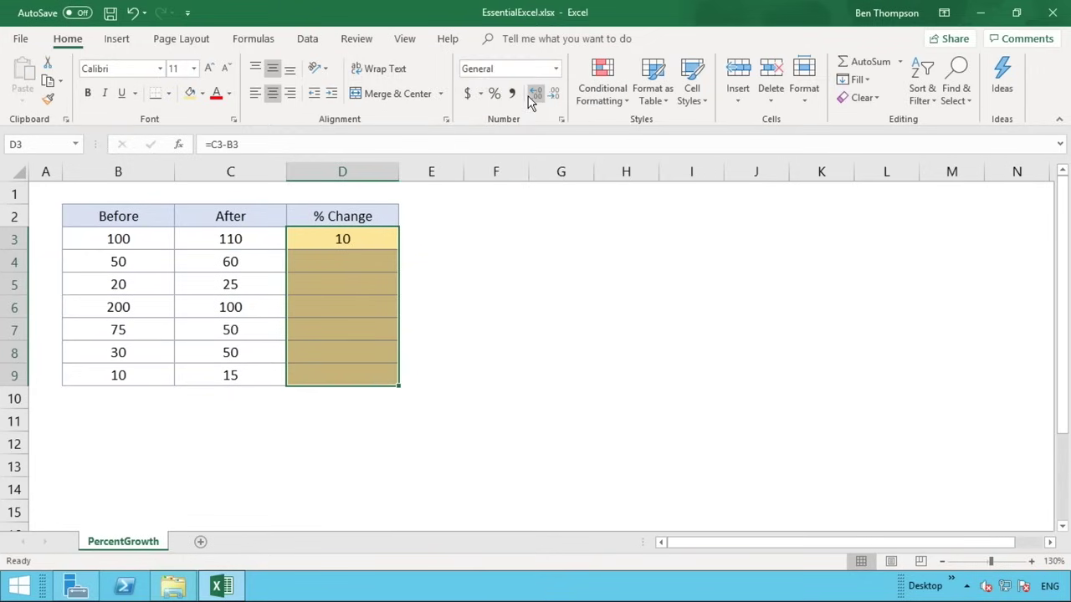
click(516, 256)
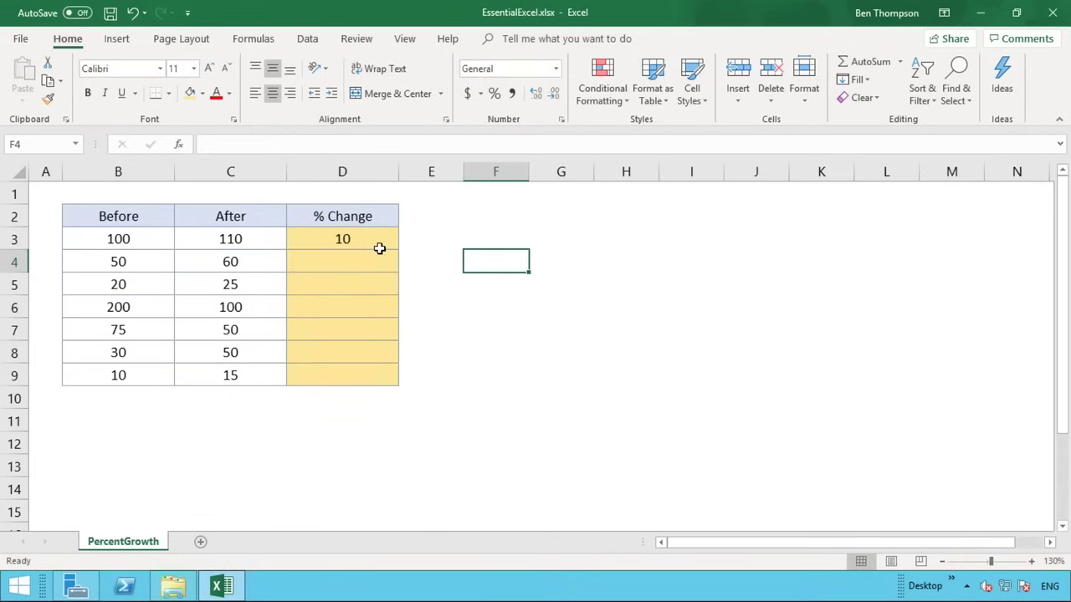
click(377, 238)
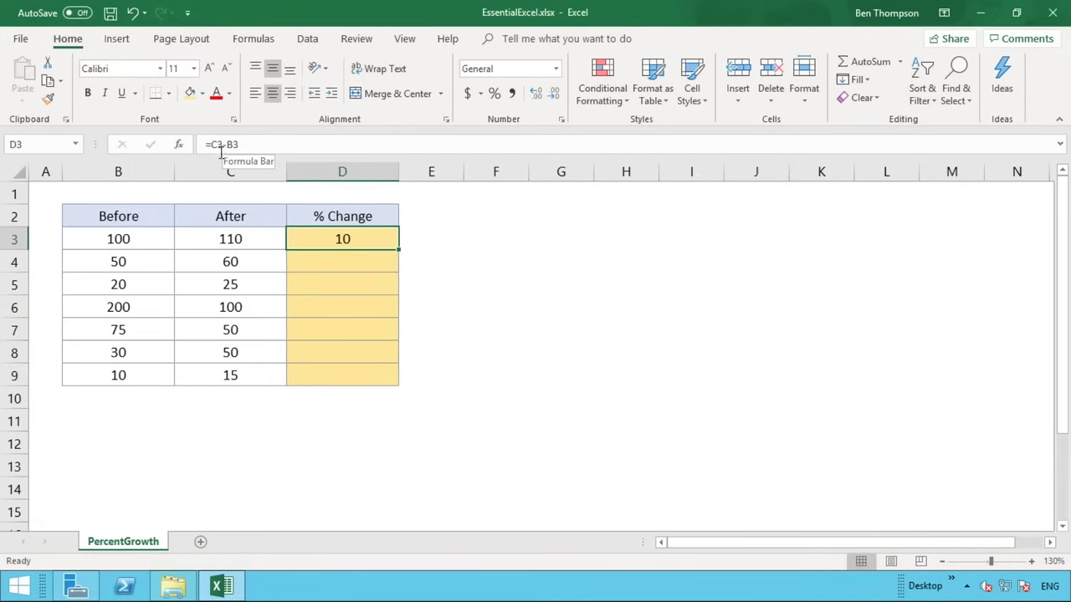
click(271, 244)
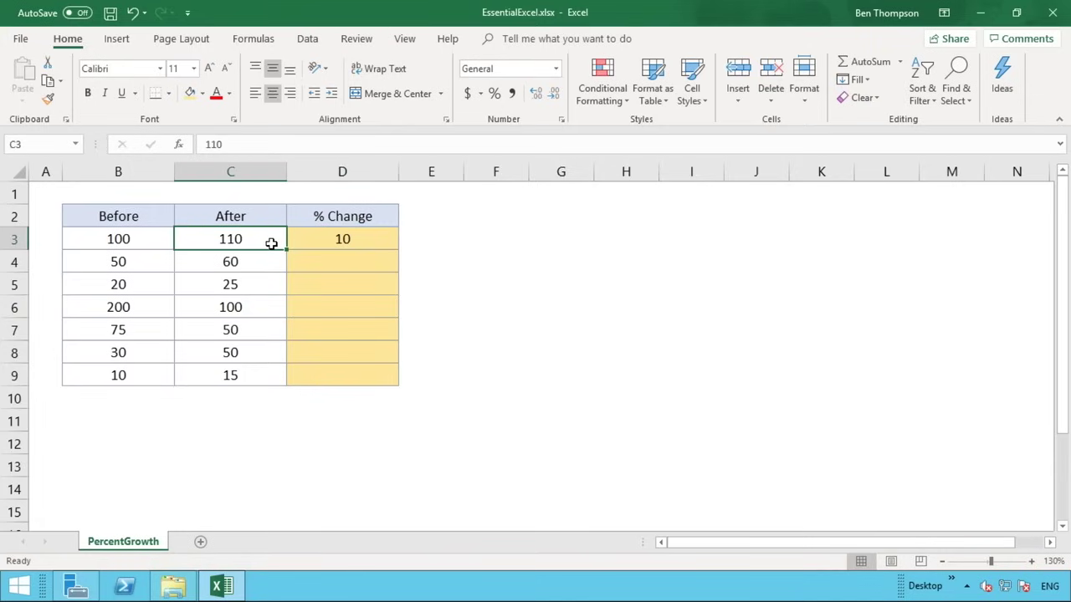
Step: Fill the =C3-B3 formula from D3 down to D9, giving 10, 10, 5, -100, -25, 20, 5
click(146, 240)
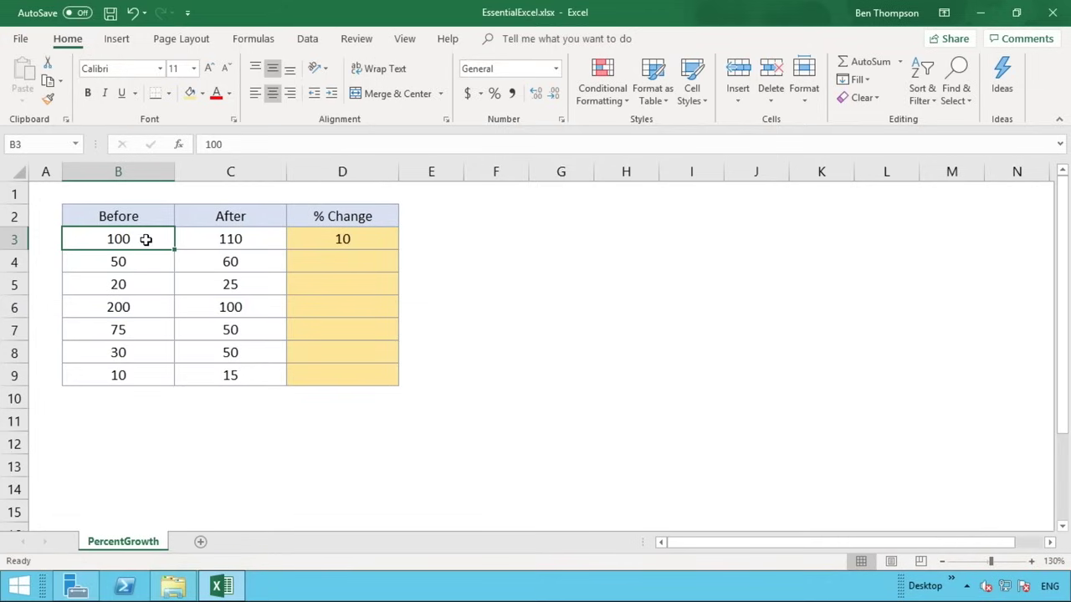
click(390, 241)
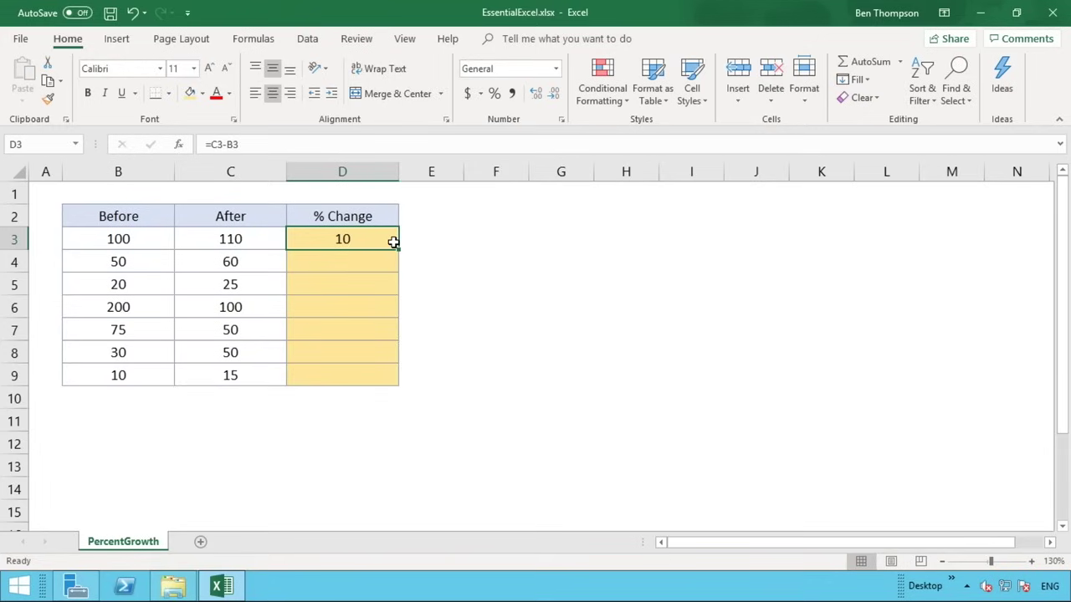
drag(400, 250, 386, 383)
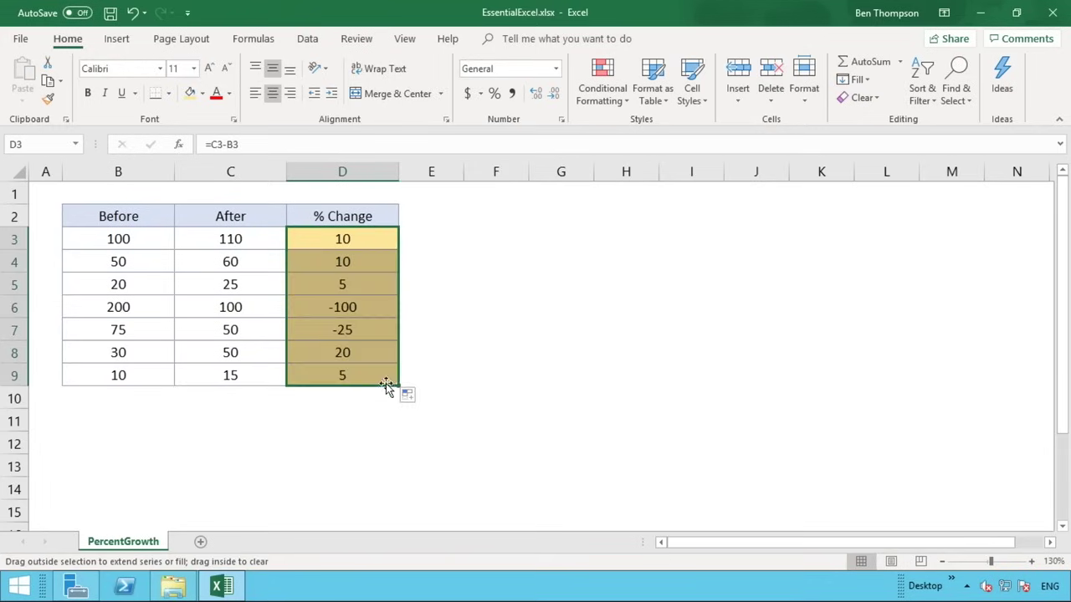
click(426, 371)
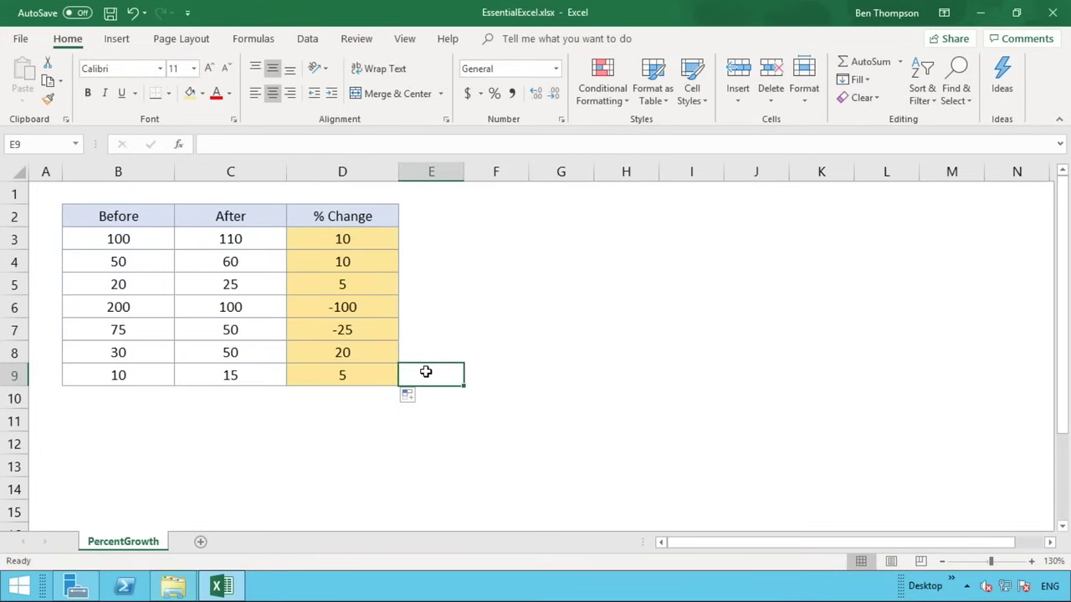
click(343, 248)
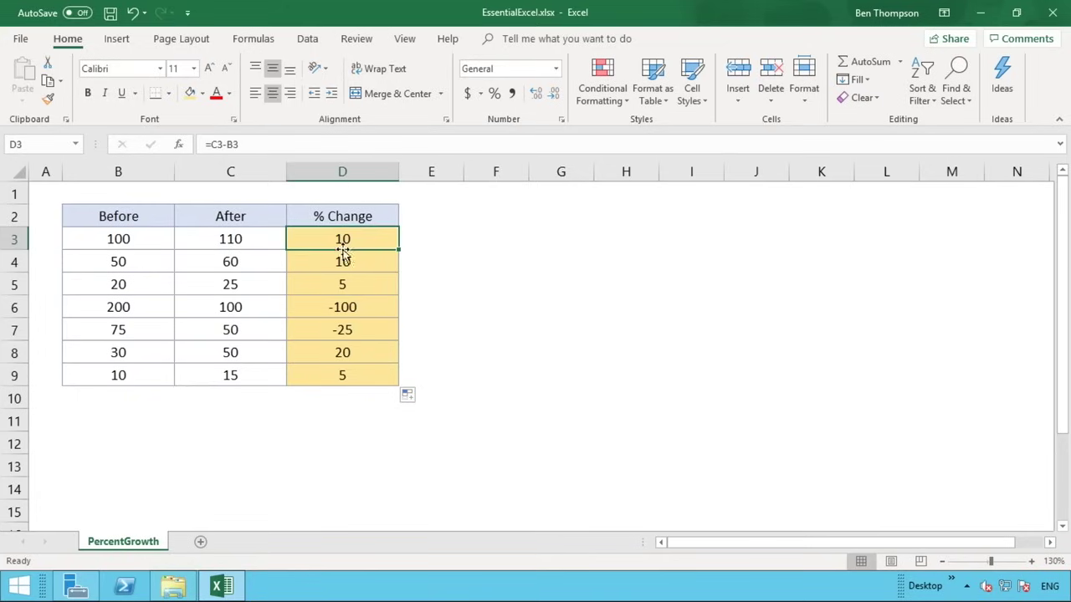
Step: Review the copied difference formulas in D4 through D7, then return to D3's formula
click(339, 261)
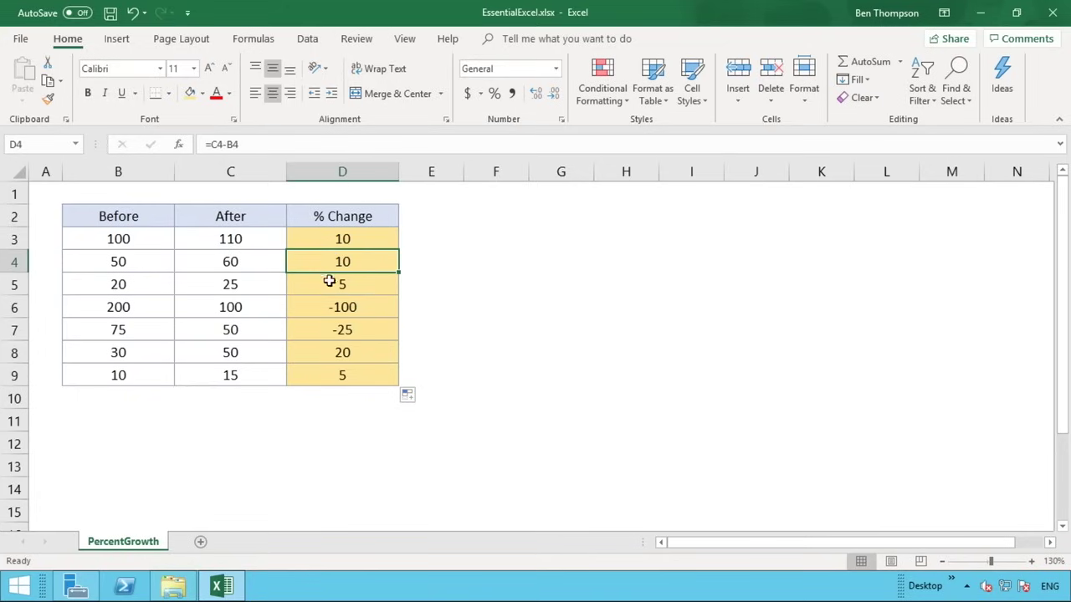
click(342, 284)
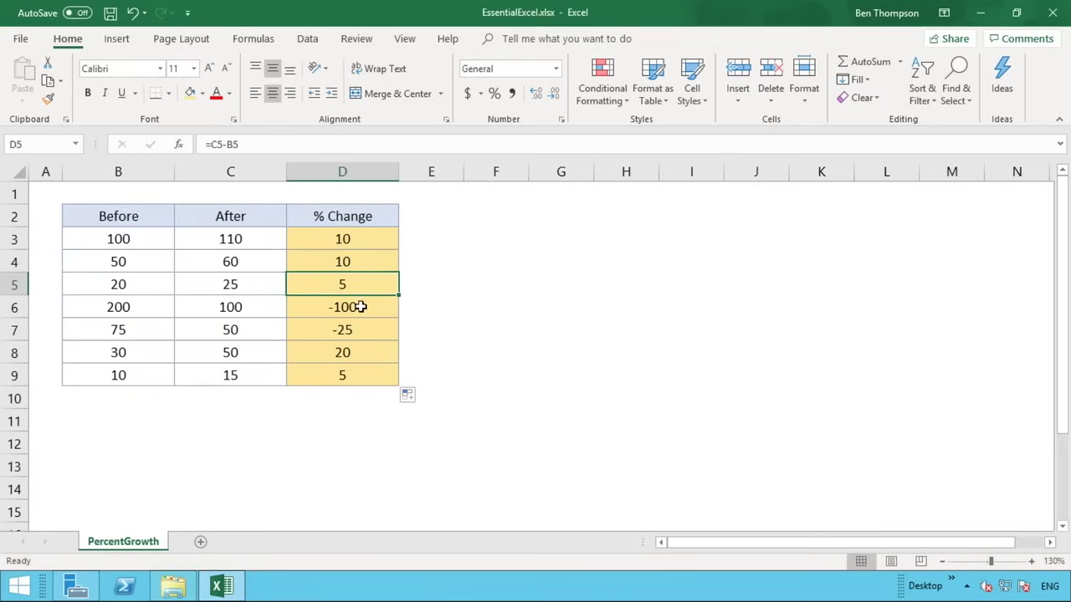
click(359, 307)
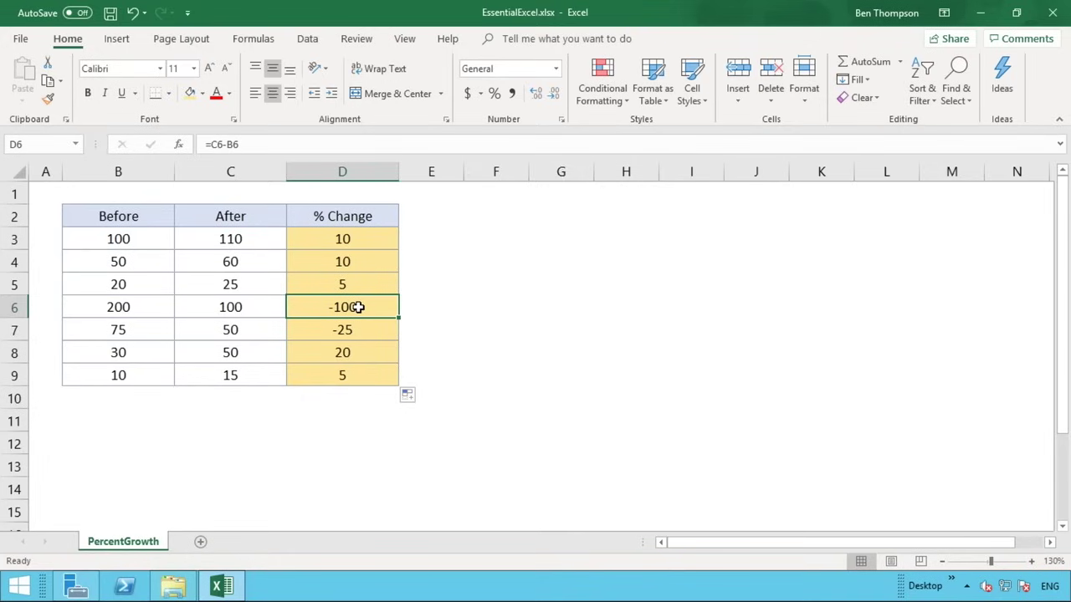
click(356, 330)
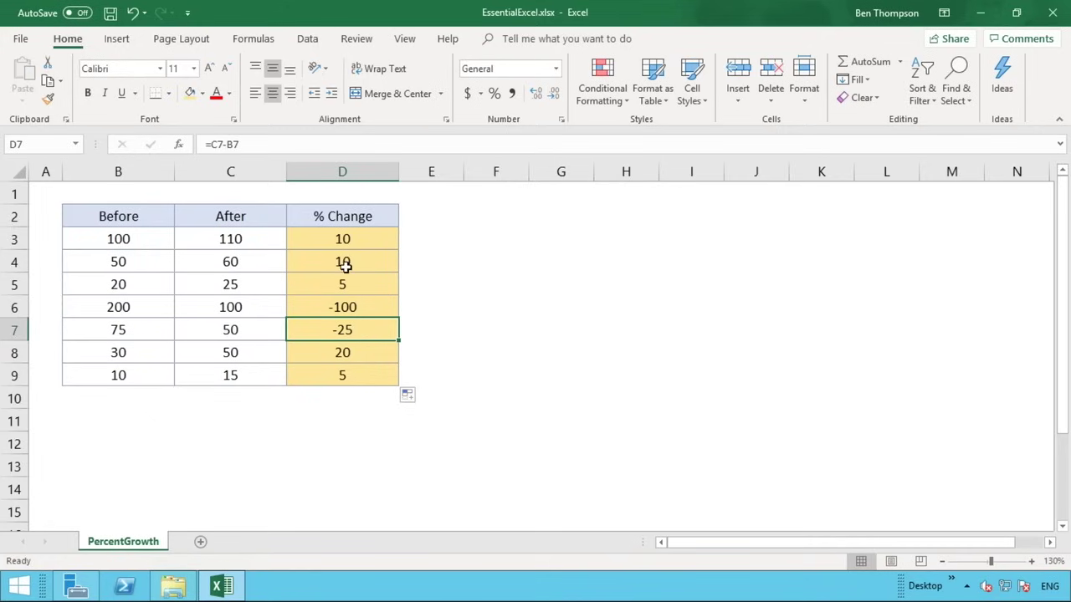
click(357, 237)
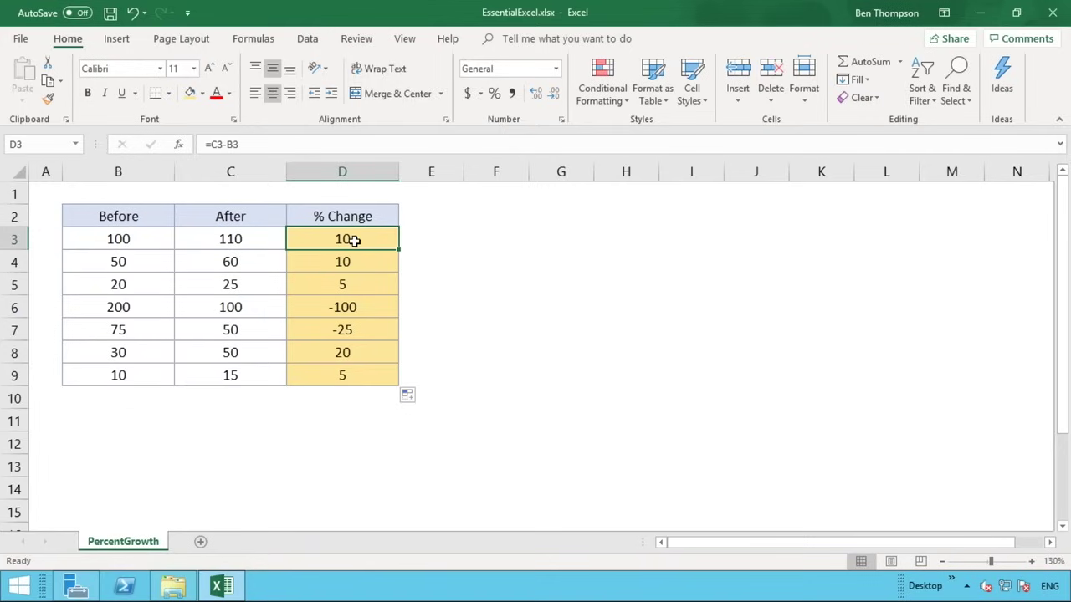
click(211, 145)
Step: Wrap D3's difference in parentheses, making it (C3-B3)
text(()
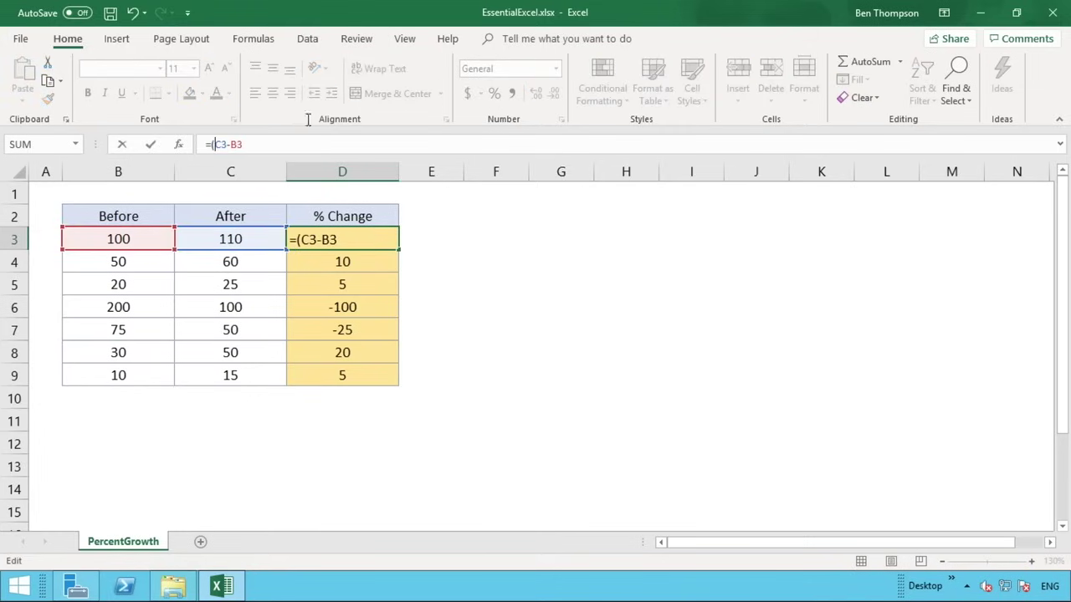
text())
click(330, 259)
click(333, 241)
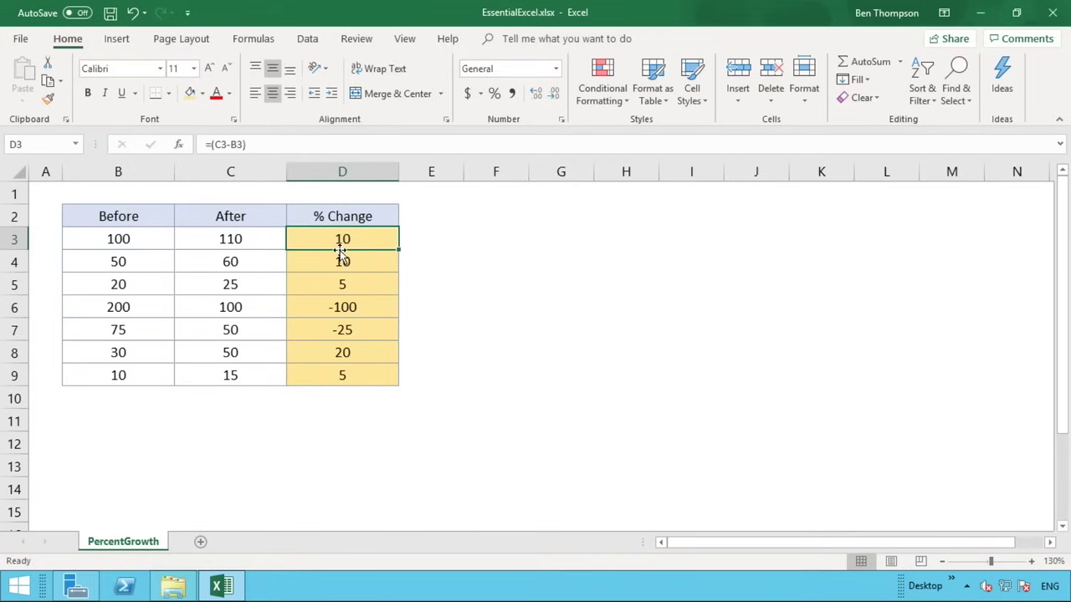
Step: Divide the difference by b3 so D3 holds =(C3-B3)/b3 and returns 0.1
click(295, 147)
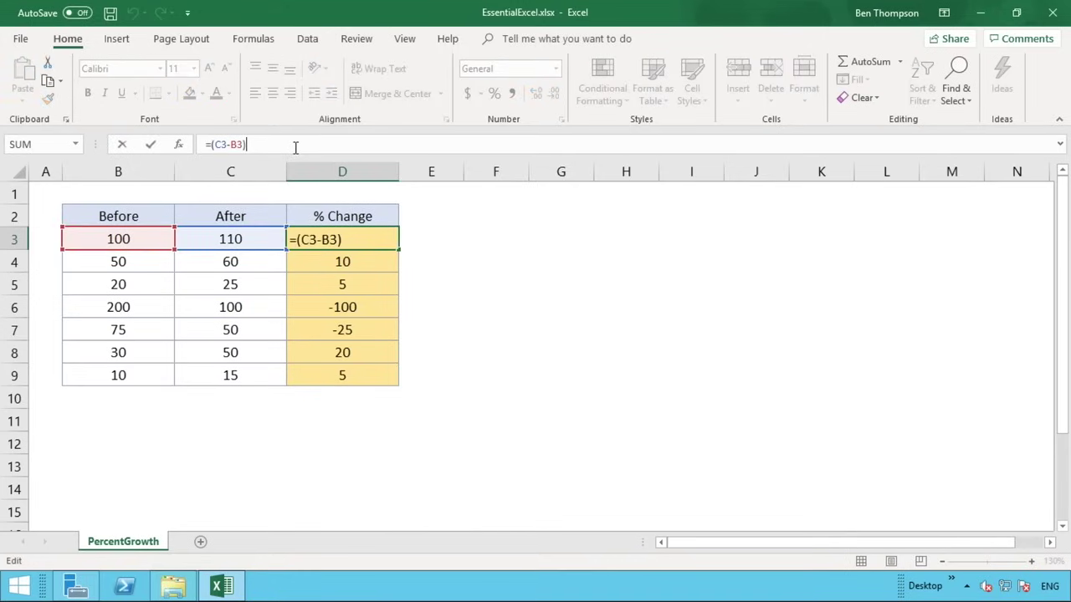
text(/)
click(146, 236)
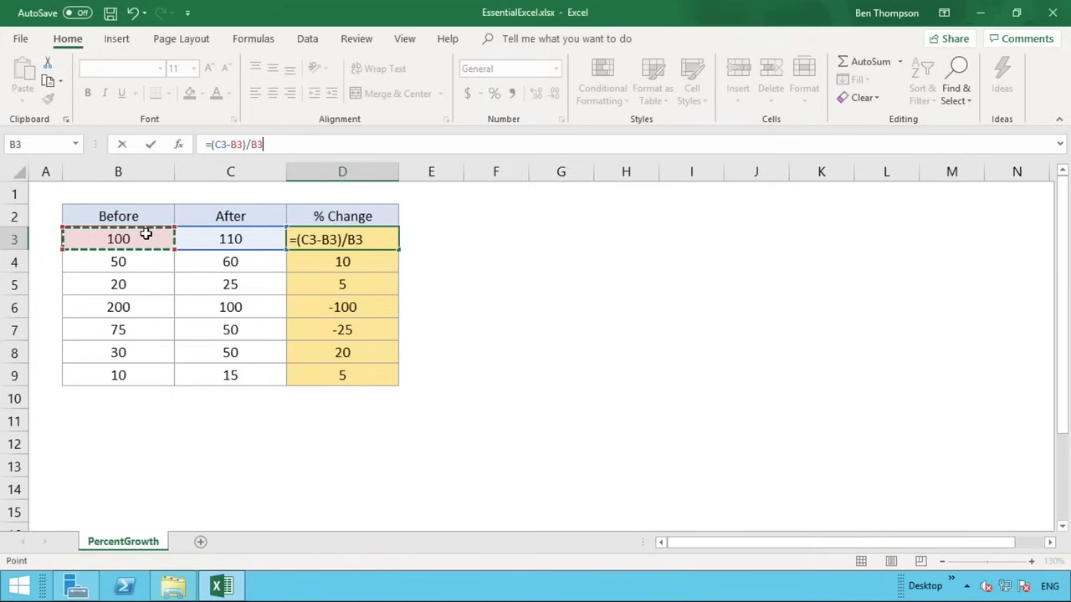
click(376, 263)
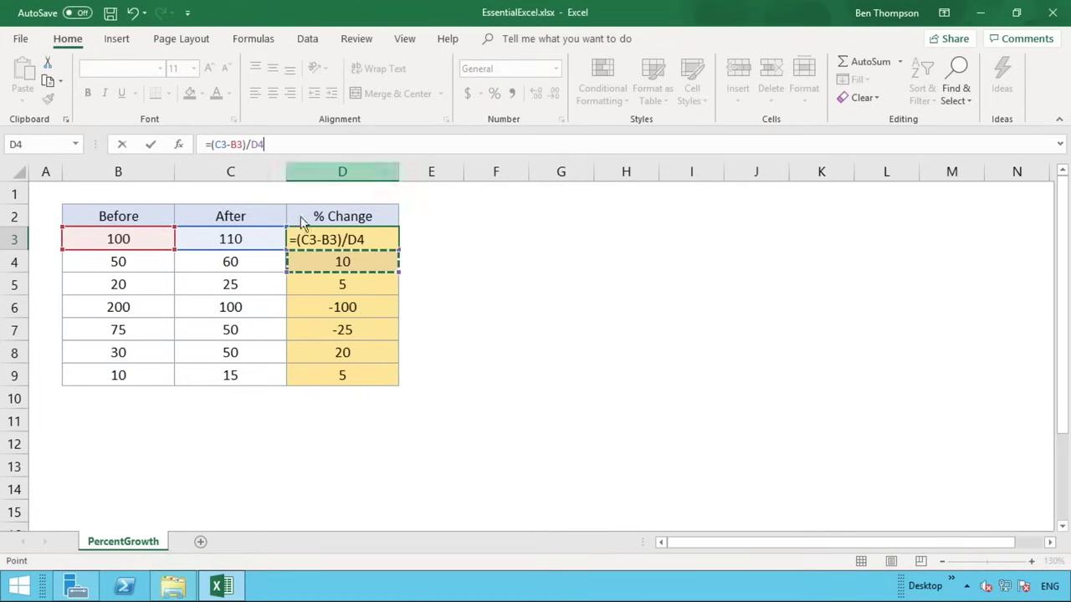
click(345, 239)
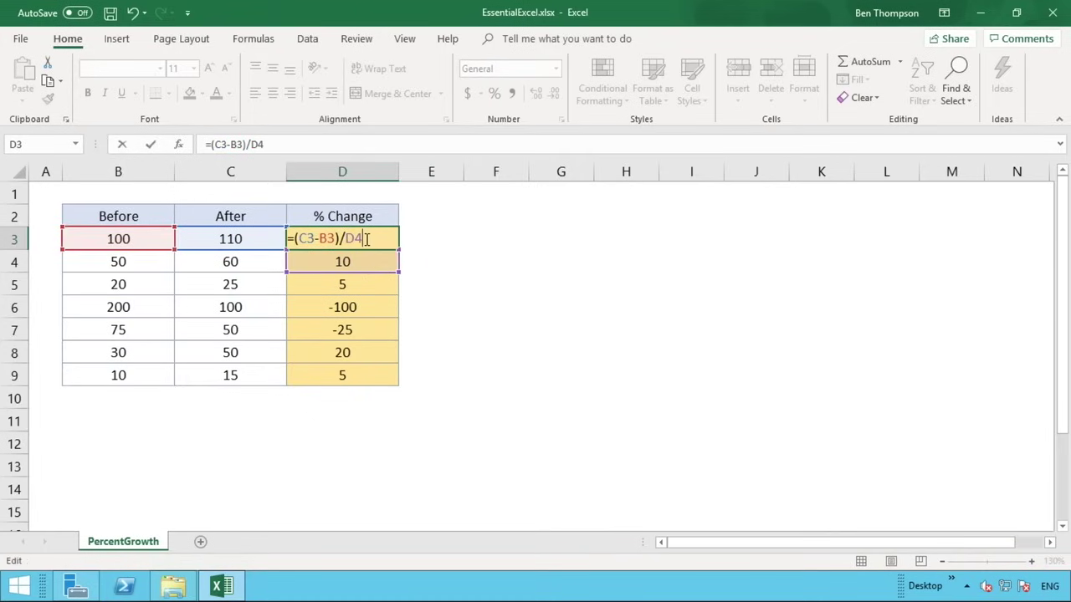
key(Delete)
key(Delete)
text(D)
key(BackSpace)
text(b3)
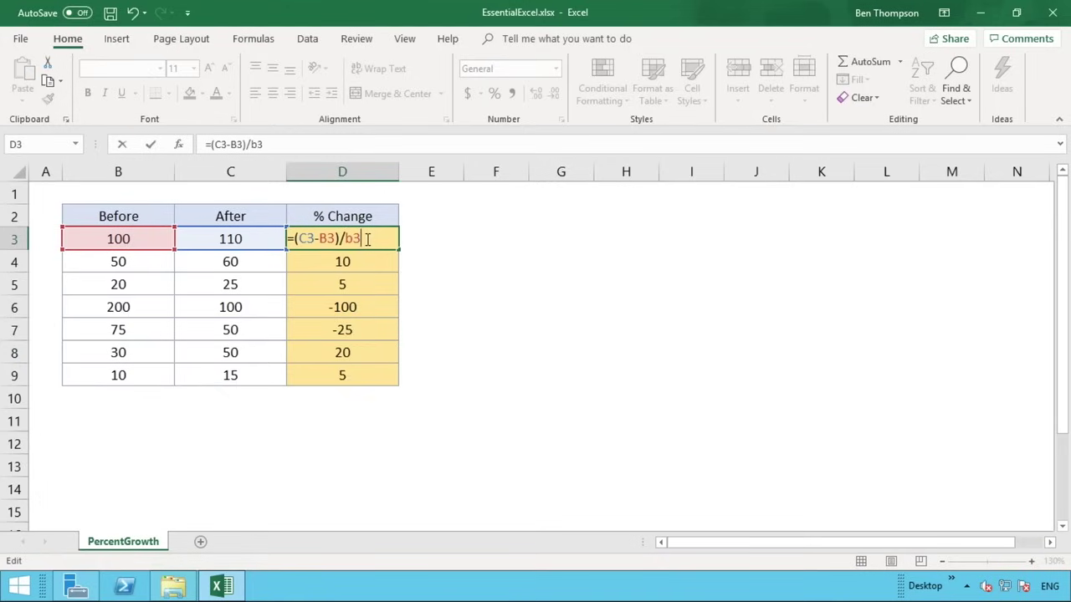
key(Return)
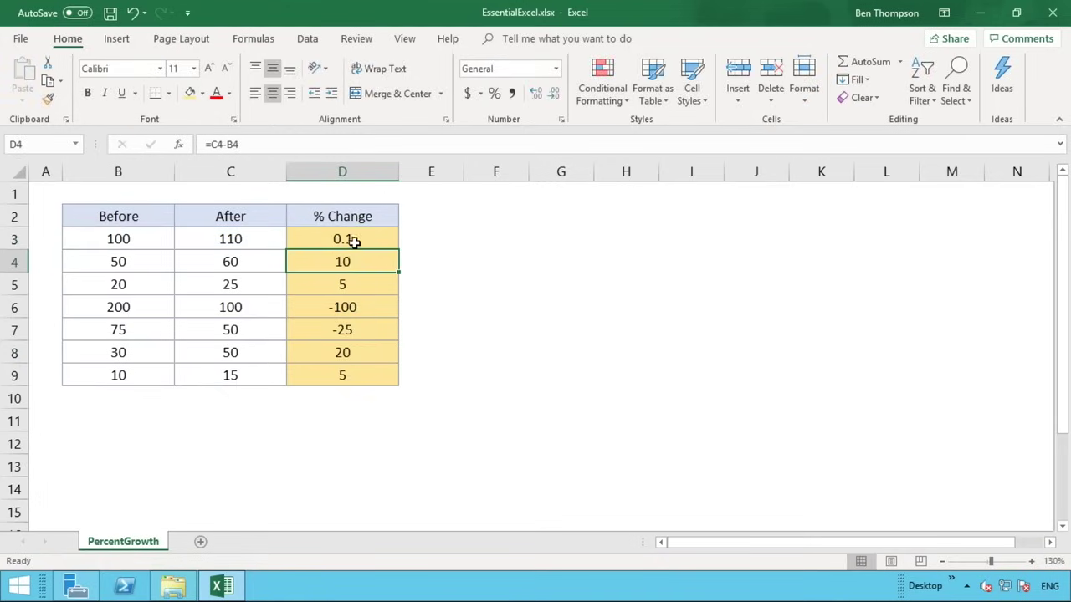
click(354, 241)
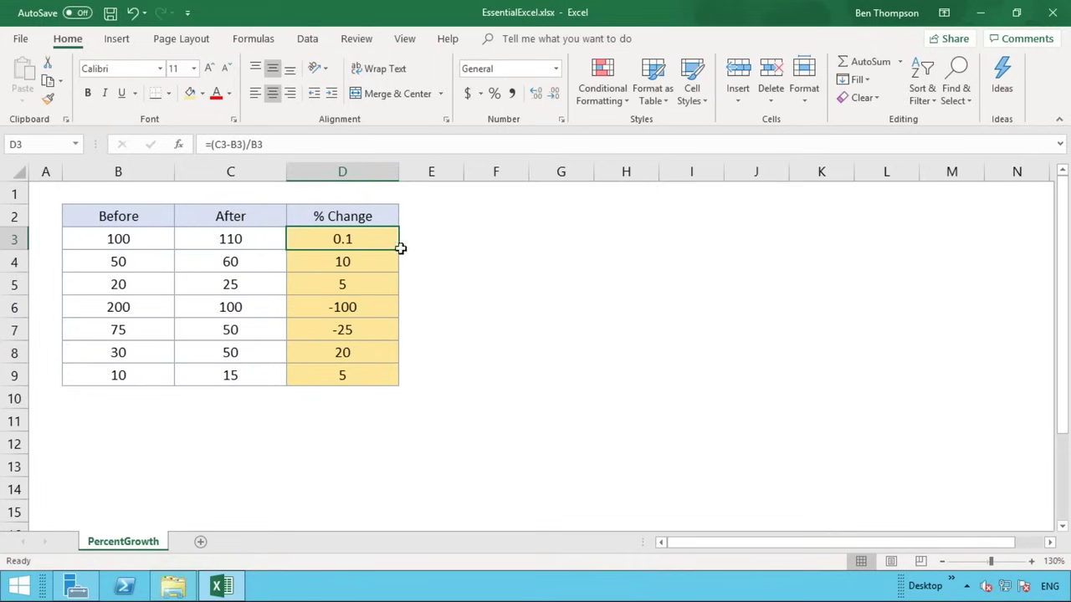
Step: Fill the =(C3-B3)/B3 formula from D3 down to D9
drag(399, 249, 382, 389)
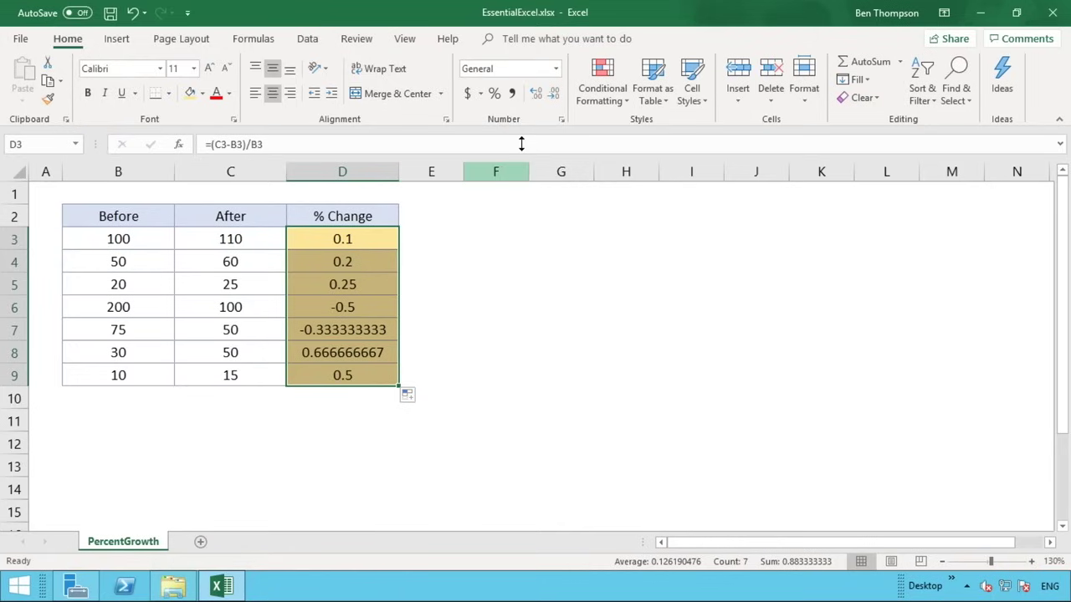
Step: Apply Percent Style to D3:D9, showing 10%, 20%, 25%, -50%, -33%, 67%, 50%
click(494, 94)
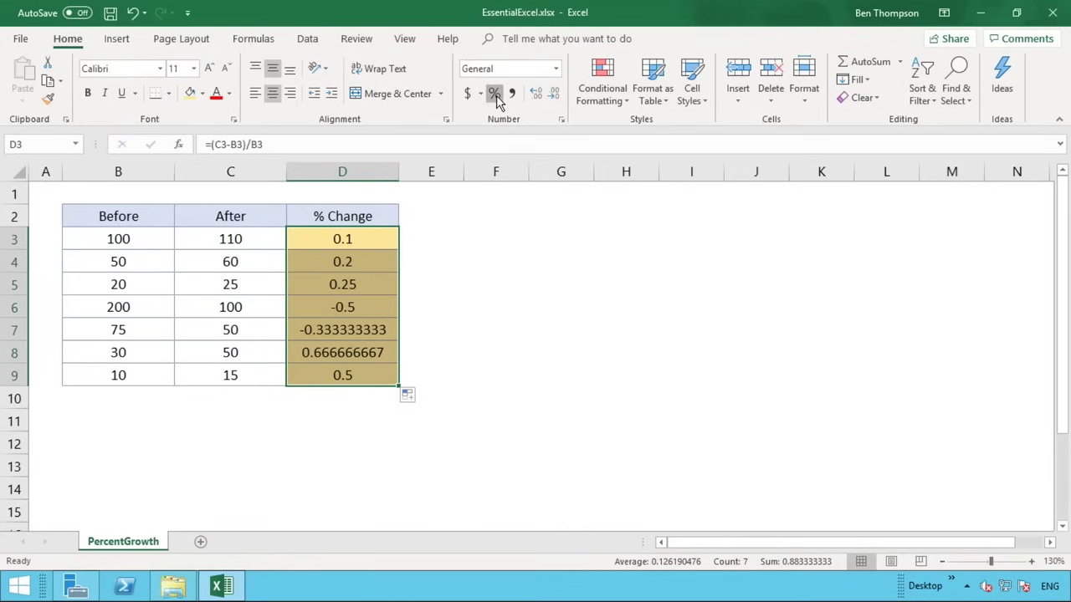
click(503, 278)
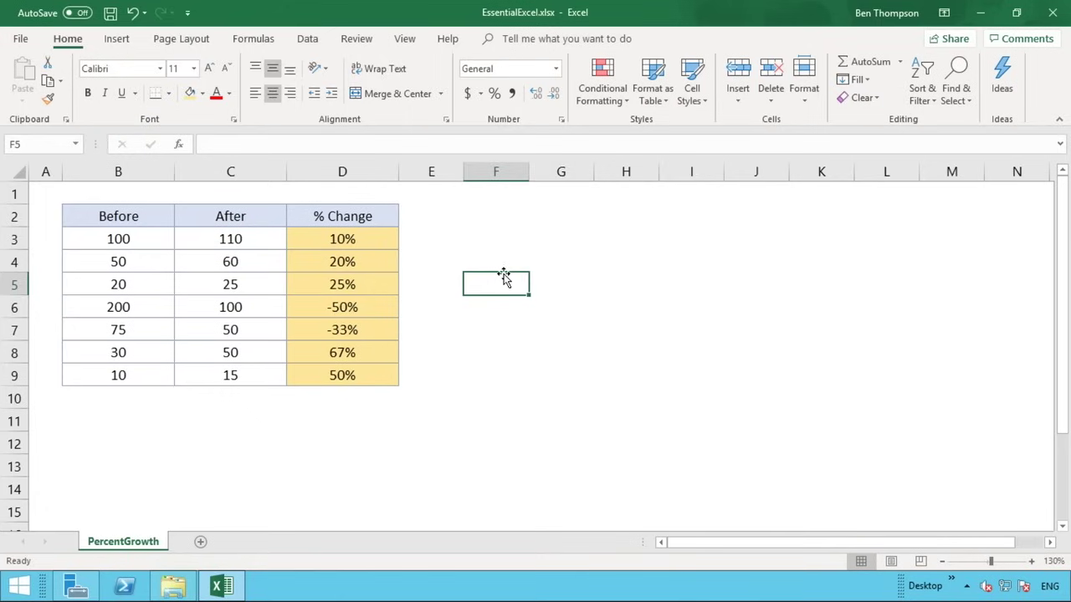
click(14, 308)
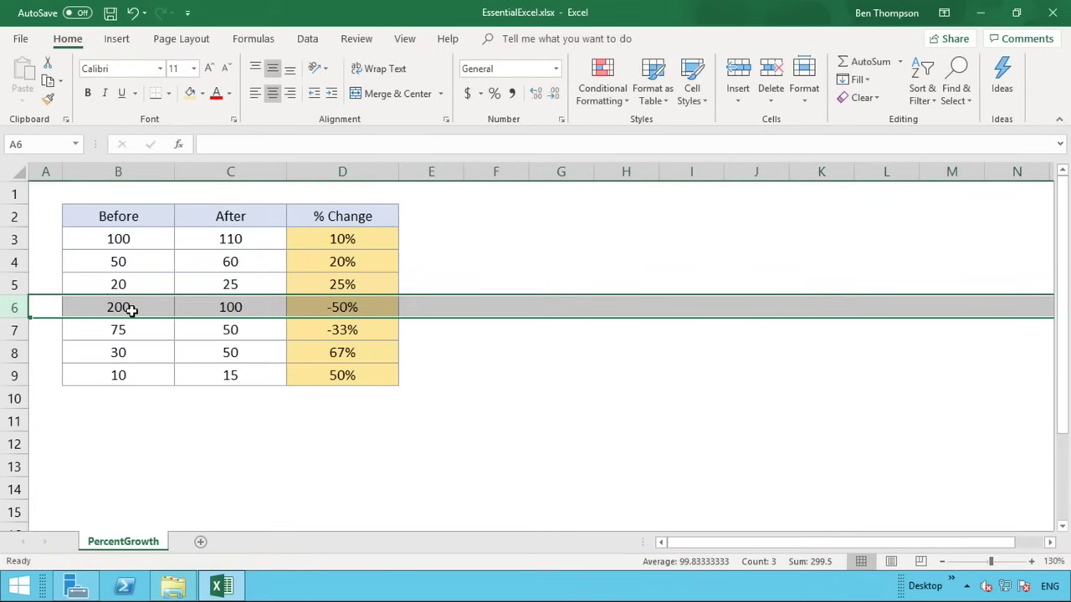
click(378, 307)
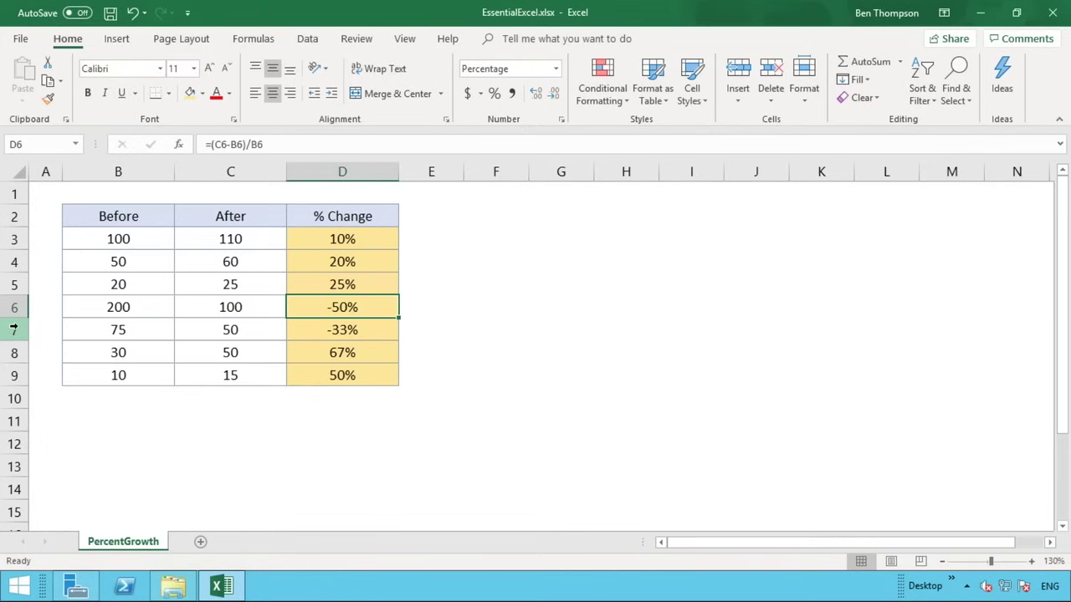
click(116, 331)
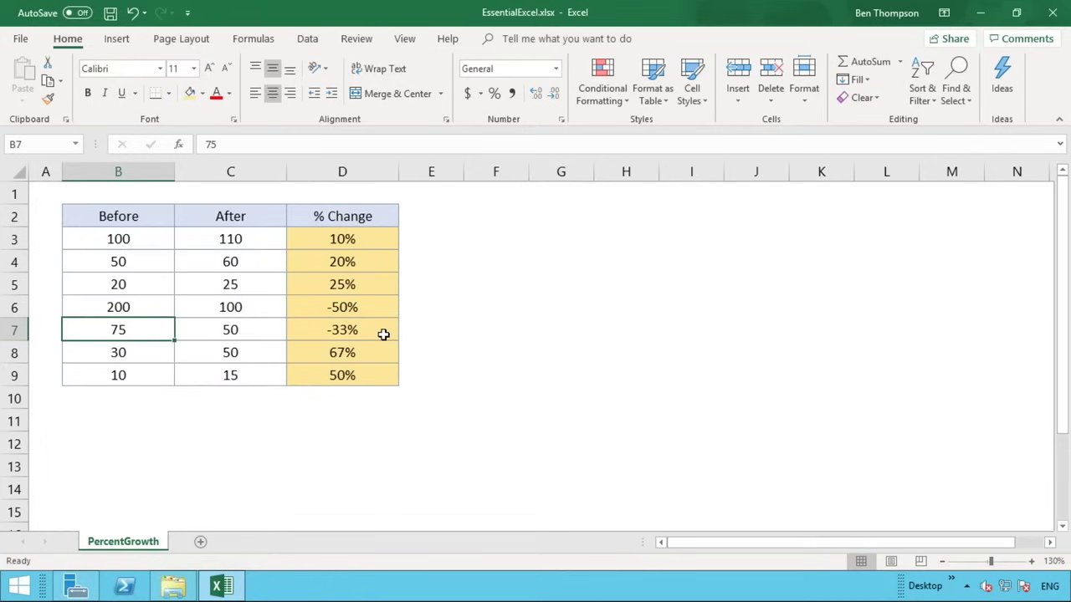
click(425, 337)
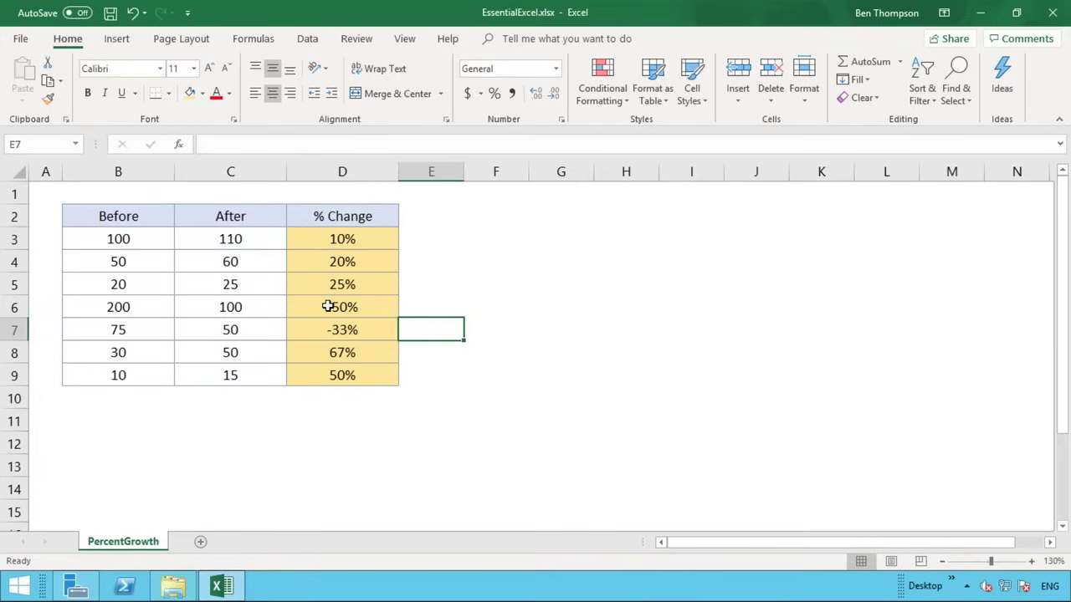
click(341, 284)
click(344, 239)
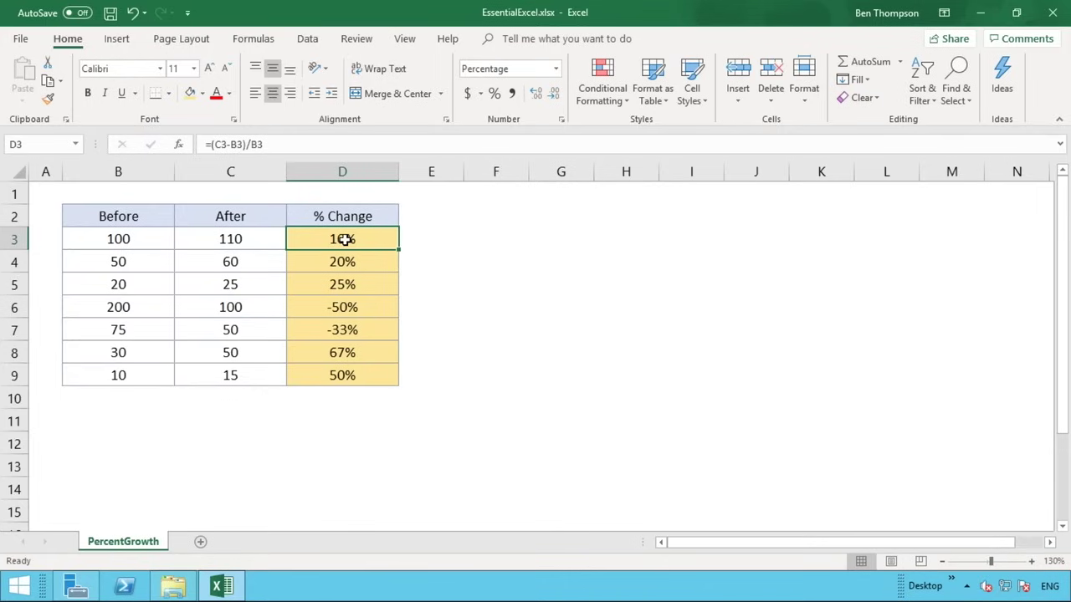
click(258, 240)
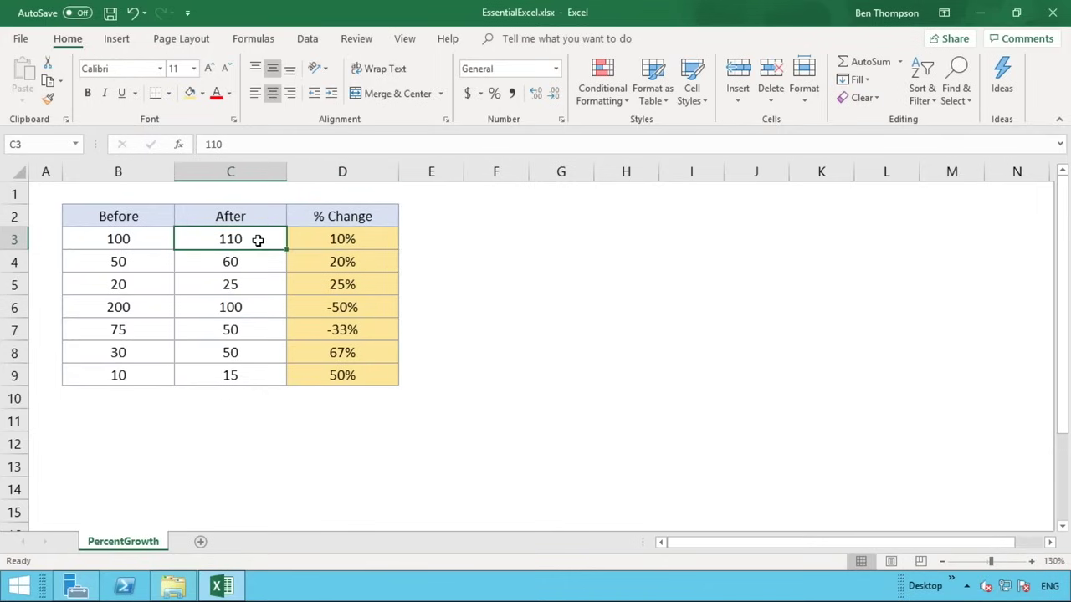
click(356, 242)
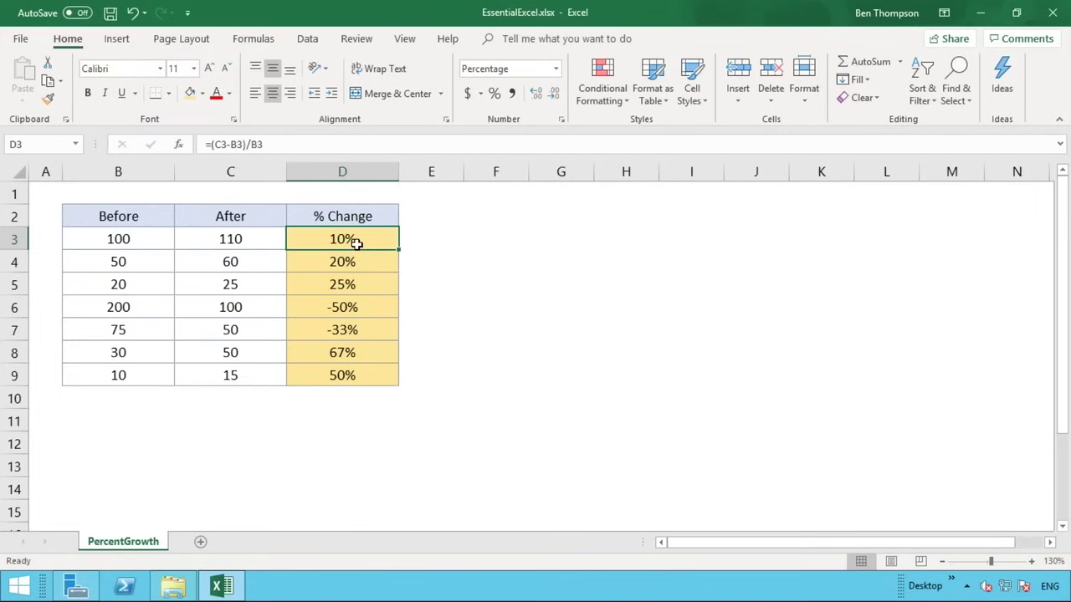